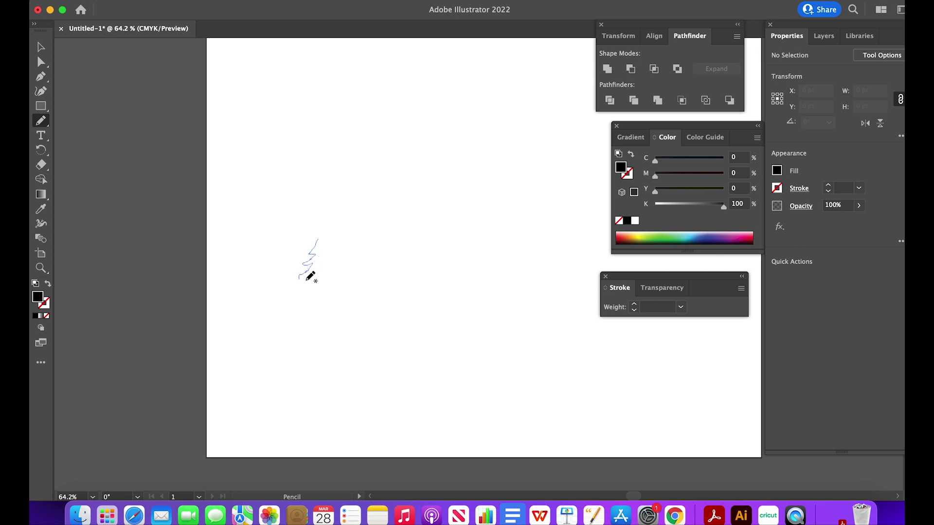
Step: Draw a closed pine-tree outline with zigzag sides, a base and a pointed top using the Pencil
{"action": "left_click_drag", "start_coordinate": [304, 288], "coordinate": [298, 312]}
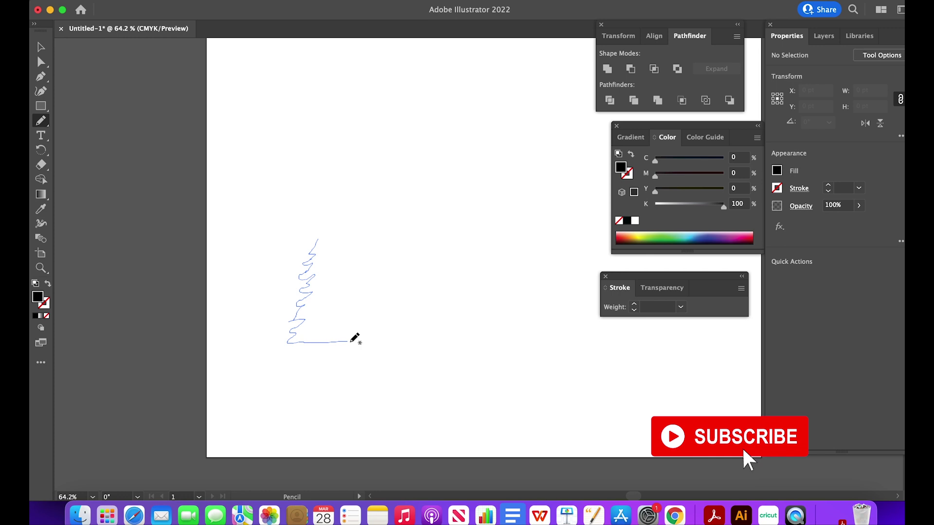
{"action": "left_click_drag", "start_coordinate": [369, 336], "coordinate": [368, 329]}
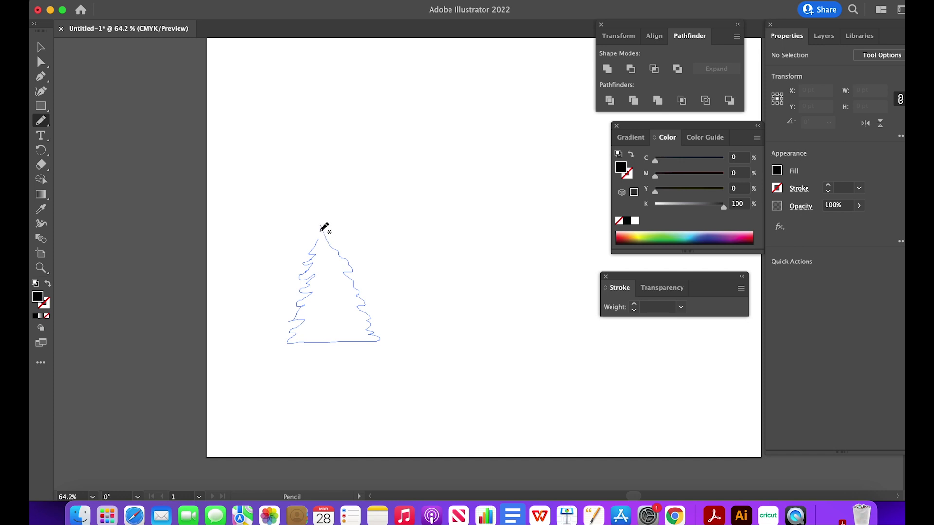
{"action": "left_click_drag", "start_coordinate": [320, 238], "coordinate": [322, 232]}
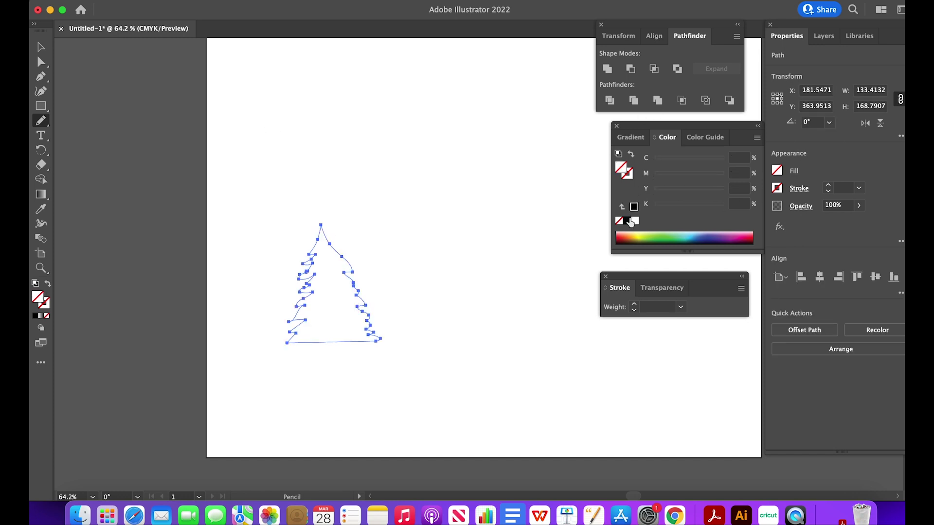
Step: Fill the first tree solid black and move it down to the lower left of the artboard
{"action": "left_click", "coordinate": [630, 222]}
{"action": "left_click", "coordinate": [41, 47]}
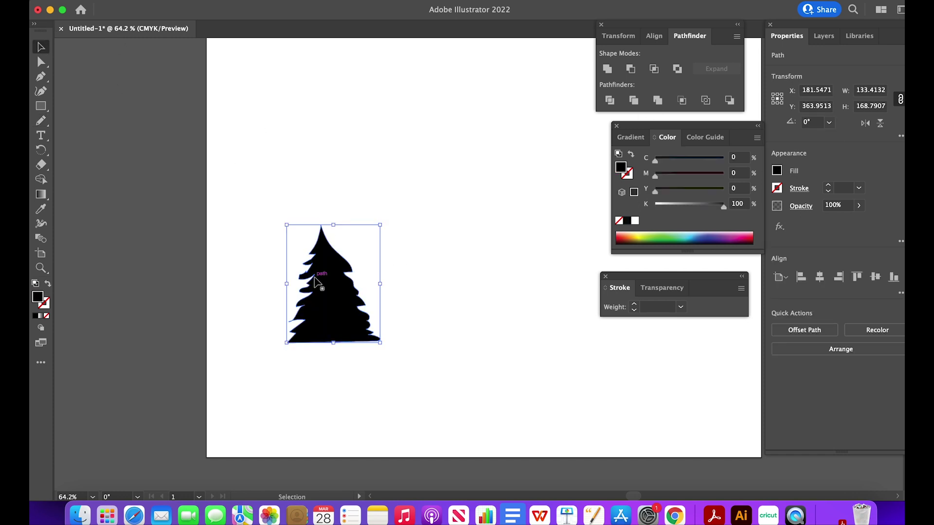
{"action": "left_click_drag", "start_coordinate": [314, 279], "coordinate": [299, 322]}
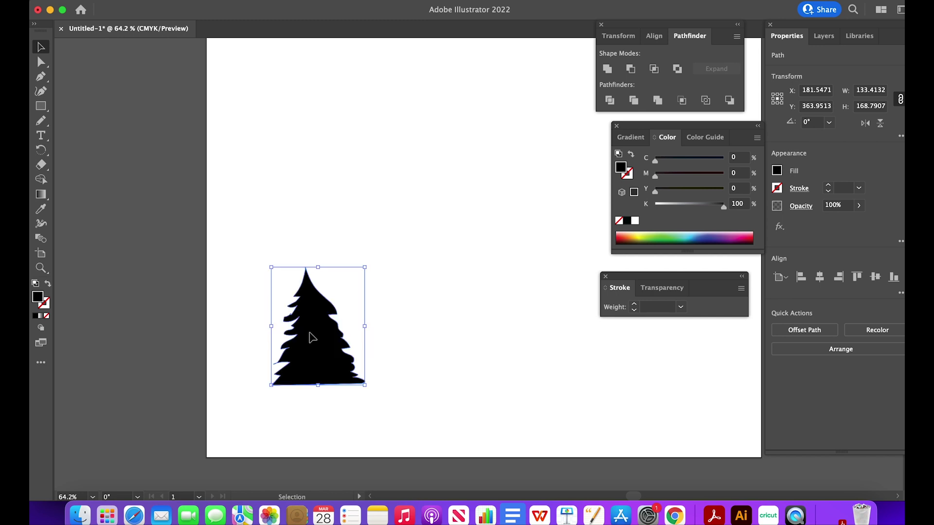
{"action": "left_click", "coordinate": [481, 250]}
{"action": "key", "text": "n"}
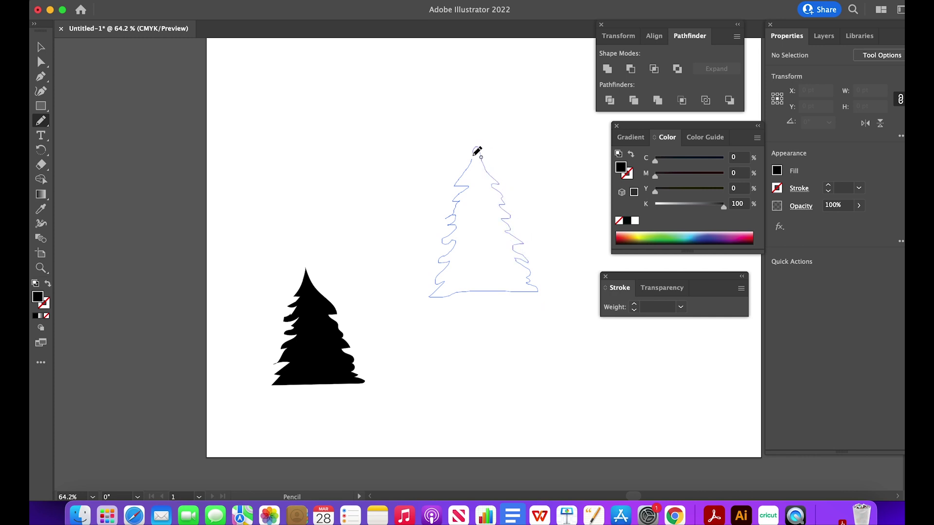
Step: Close the second tree outline, fill it black, and move it next to the first tree
{"action": "left_click_drag", "start_coordinate": [477, 154], "coordinate": [488, 151]}
{"action": "left_click", "coordinate": [629, 221]}
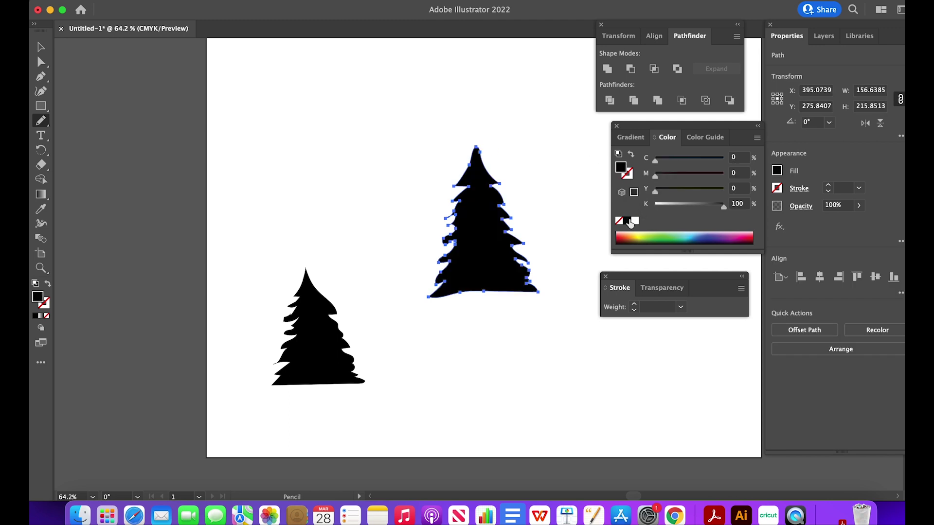
{"action": "key", "text": "v"}
{"action": "left_click_drag", "start_coordinate": [505, 249], "coordinate": [518, 321]}
Step: Shrink a tree copy beside the large tree, then paste another copy into the row and enlarge it
{"action": "left_click_drag", "start_coordinate": [537, 185], "coordinate": [506, 220]}
{"action": "left_click_drag", "start_coordinate": [475, 286], "coordinate": [450, 336]}
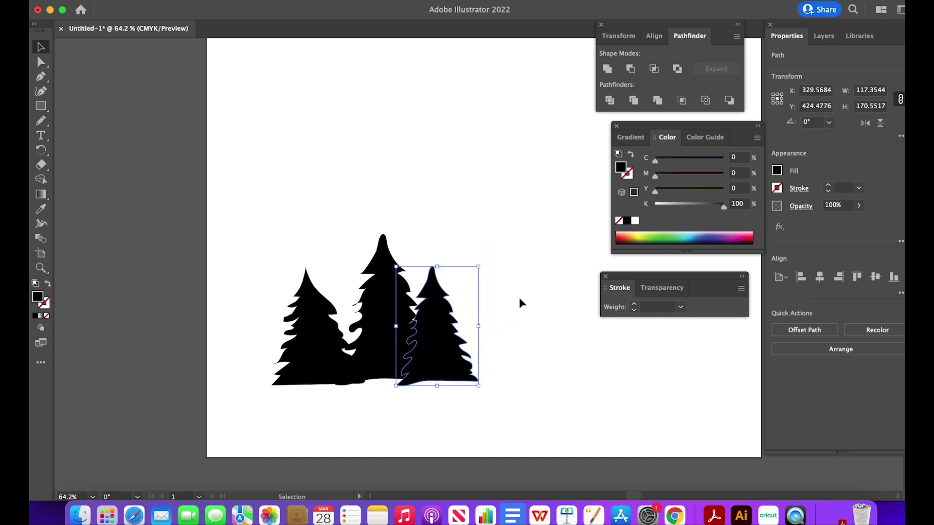
{"action": "key", "text": "a"}
{"action": "key", "text": "v"}
{"action": "key", "text": "ctrl+c"}
{"action": "key", "text": "ctrl+v"}
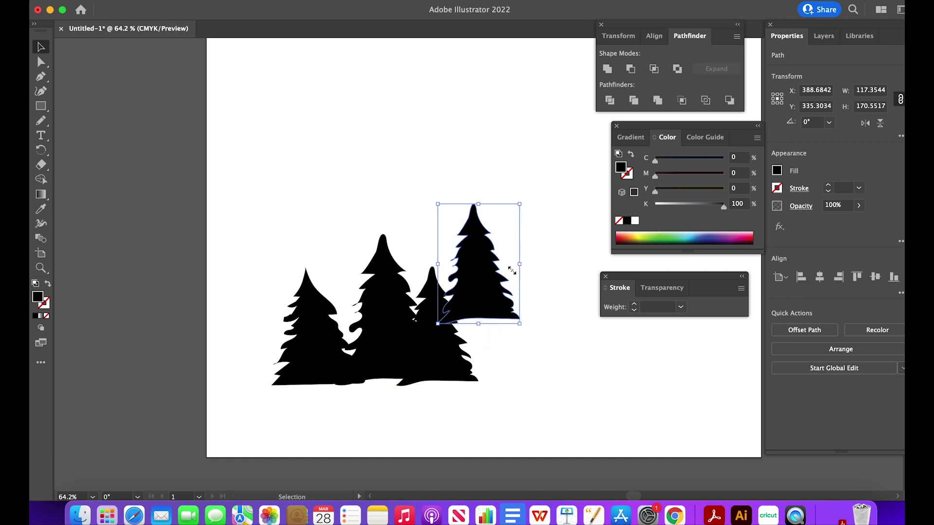
{"action": "left_click_drag", "start_coordinate": [488, 300], "coordinate": [500, 348]}
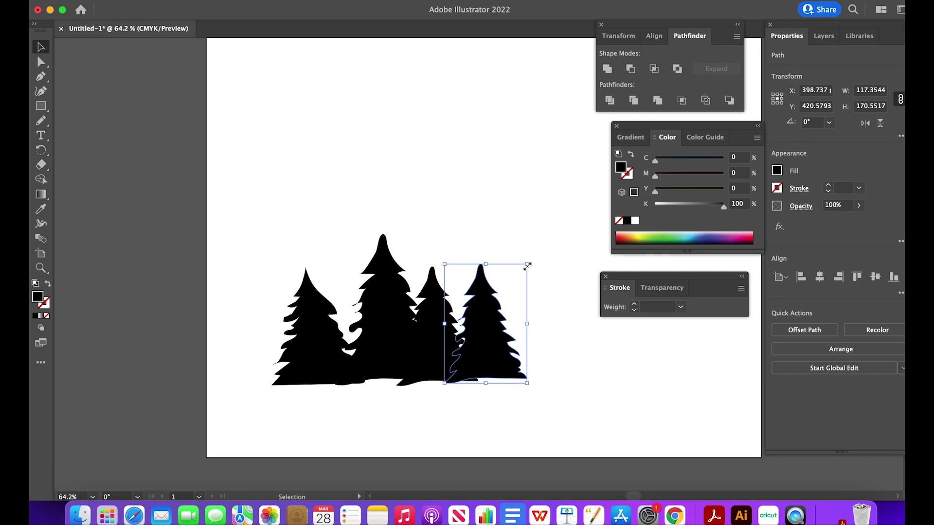
{"action": "left_click_drag", "start_coordinate": [528, 266], "coordinate": [554, 249]}
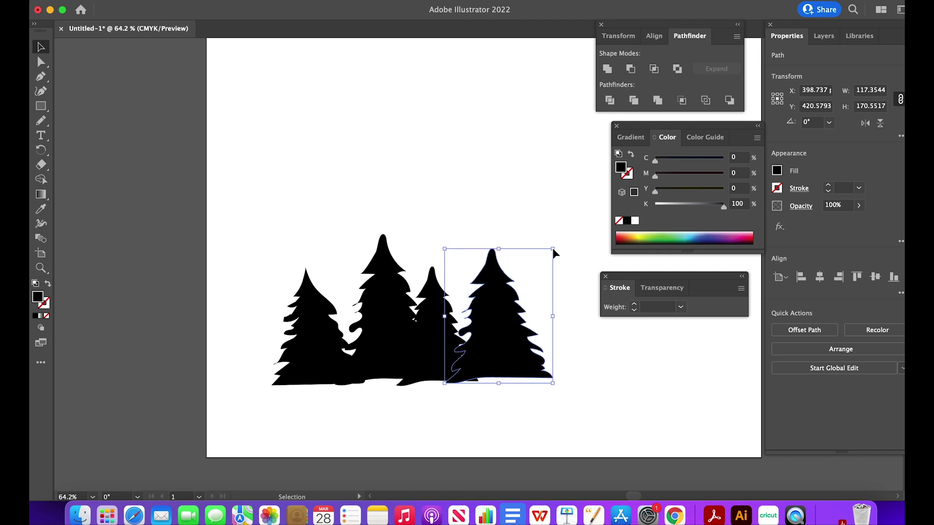
Step: Paste a copy of the leftmost tree at the right end, enlarge and align it, then select all trees
{"action": "left_click", "coordinate": [538, 198]}
{"action": "left_click", "coordinate": [321, 335], "text": "super"}
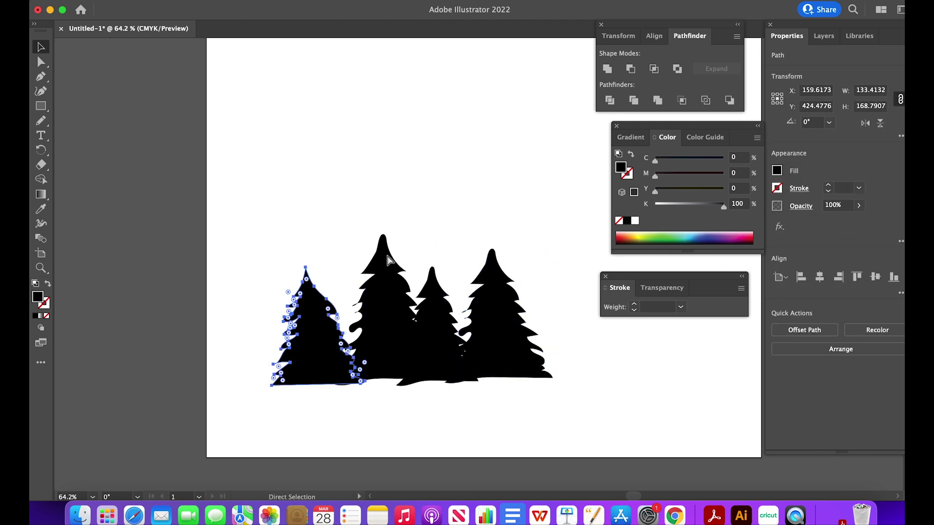
{"action": "key", "text": "super+c"}
{"action": "key", "text": "super+v"}
{"action": "left_click_drag", "start_coordinate": [469, 288], "coordinate": [553, 336]}
{"action": "left_click_drag", "start_coordinate": [515, 255], "coordinate": [511, 214]}
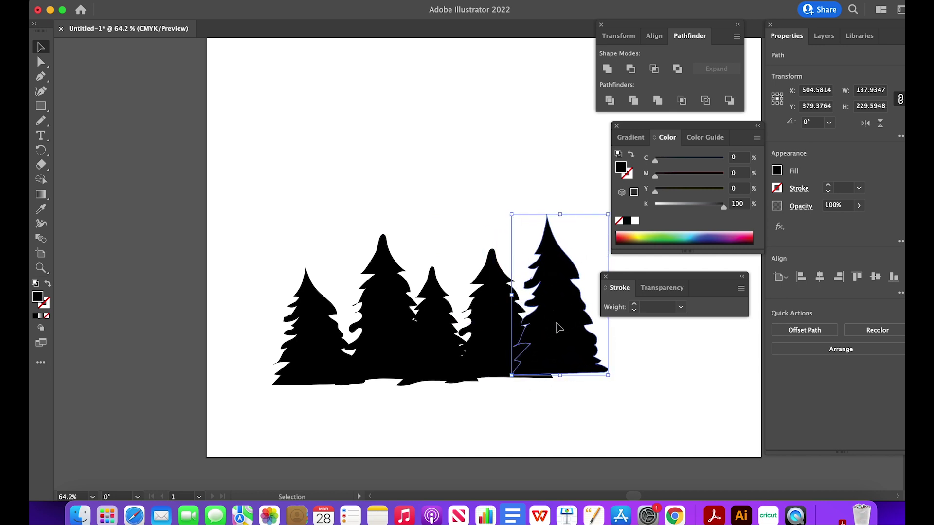
{"action": "left_click_drag", "start_coordinate": [559, 328], "coordinate": [546, 334]}
{"action": "left_click", "coordinate": [477, 181]}
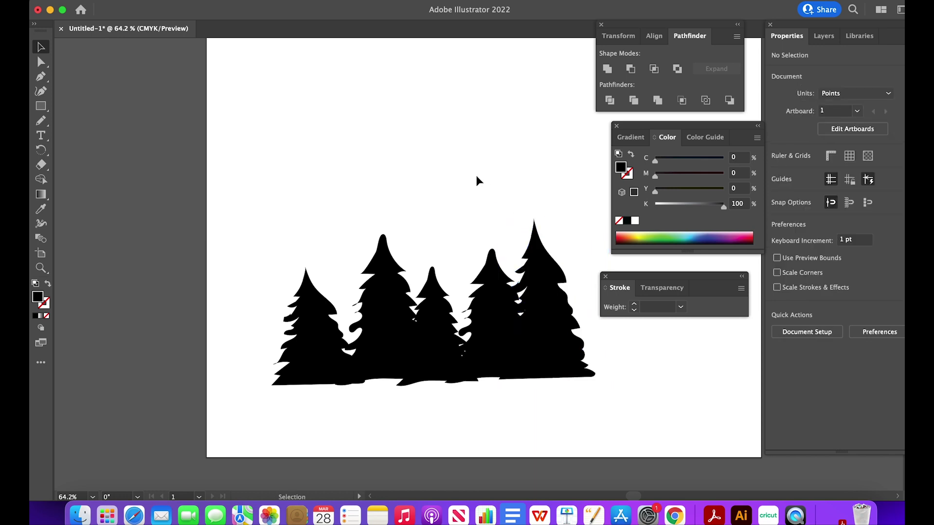
{"action": "left_click_drag", "start_coordinate": [244, 182], "coordinate": [516, 341]}
Step: Unite all the trees into one silhouette with Pathfinder and reselect it
{"action": "left_click", "coordinate": [607, 69]}
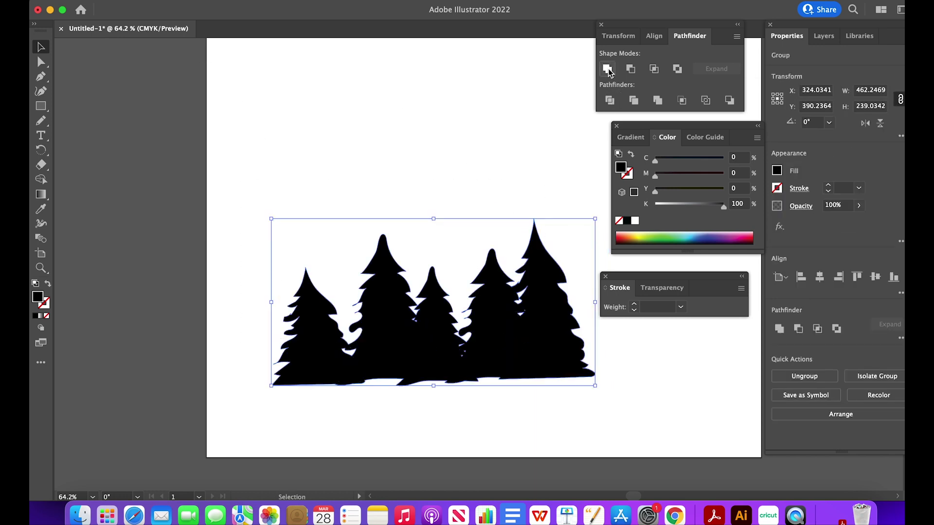
{"action": "left_click", "coordinate": [456, 134]}
{"action": "left_click", "coordinate": [446, 358]}
Step: Export the silhouette as an SVG file named 'trees' and bring up Cricut Design Space
{"action": "left_click", "coordinate": [130, 3]}
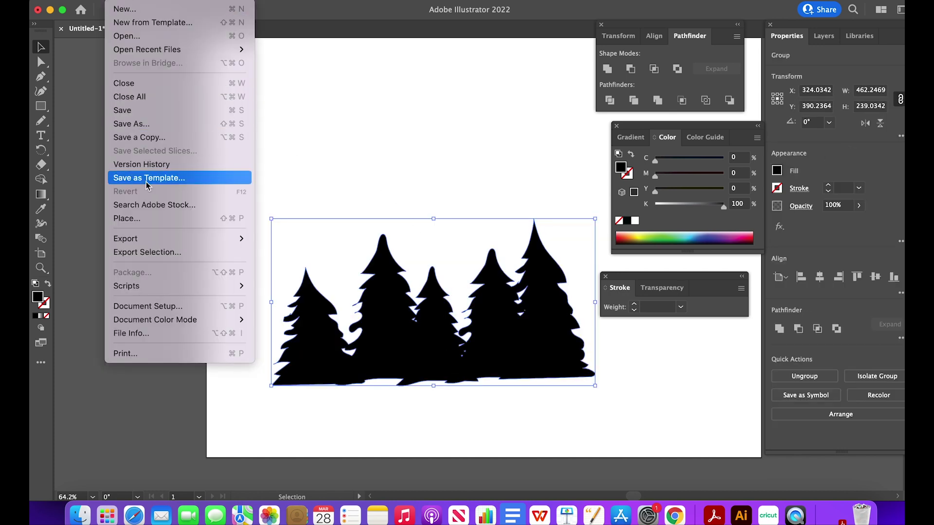
{"action": "mouse_move", "coordinate": [156, 238]}
{"action": "left_click", "coordinate": [278, 252]}
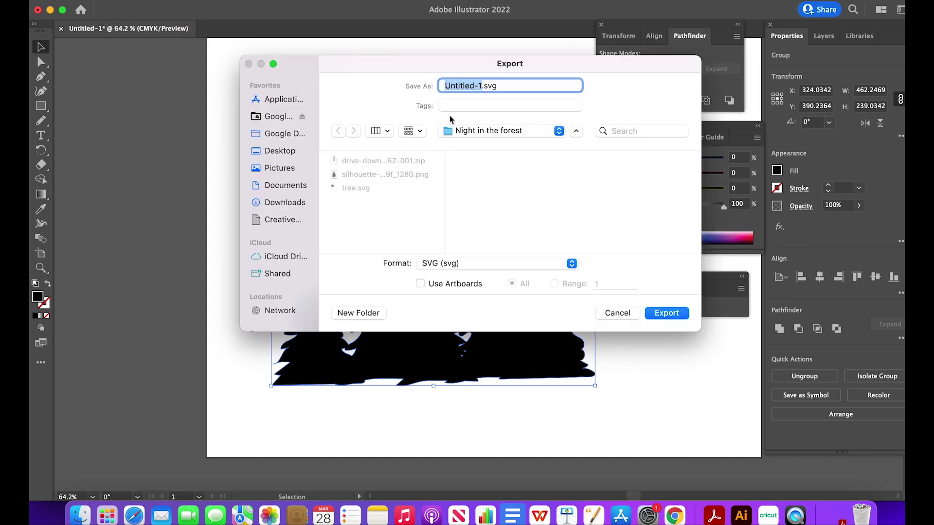
{"action": "type", "text": "tr"}
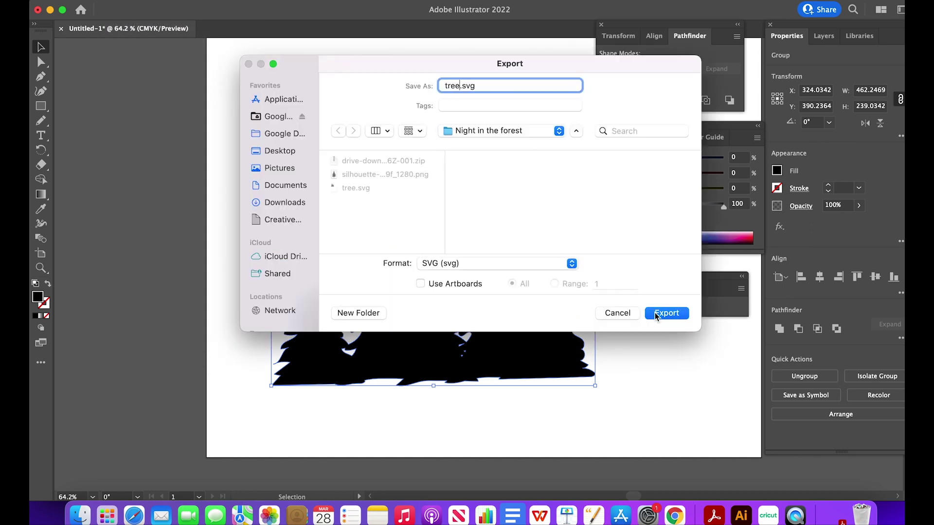
{"action": "type", "text": "ees"}
{"action": "left_click", "coordinate": [660, 313]}
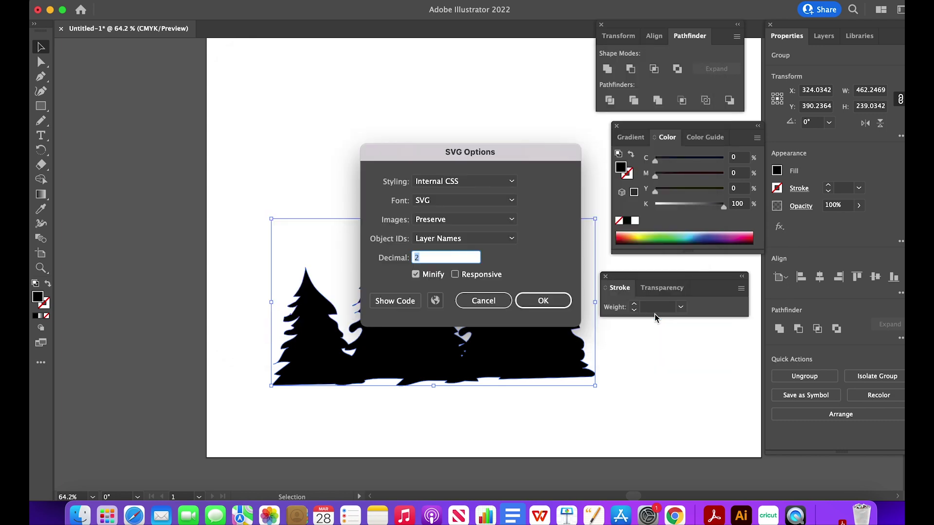
{"action": "left_click", "coordinate": [567, 301]}
{"action": "left_click", "coordinate": [768, 516]}
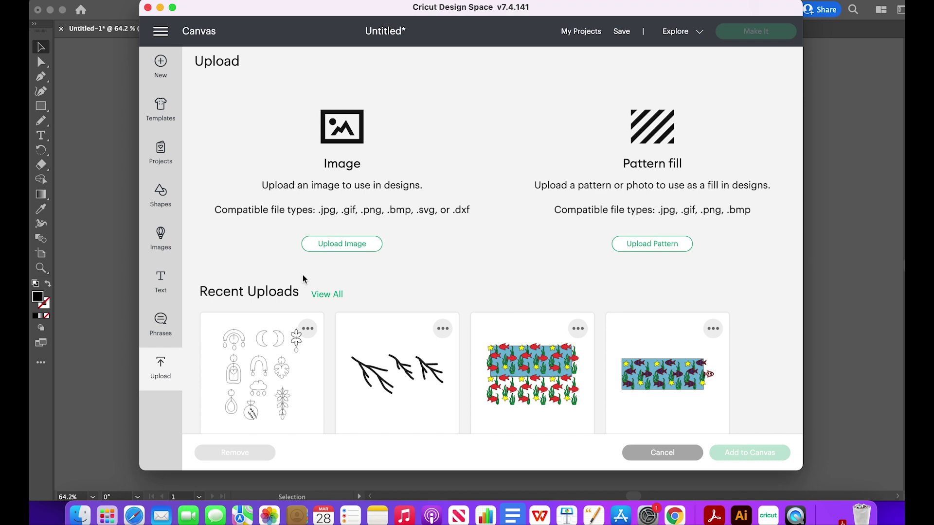
Step: Upload trees.svg as a cut image and select its thumbnail in Recent Uploads
{"action": "left_click", "coordinate": [347, 245]}
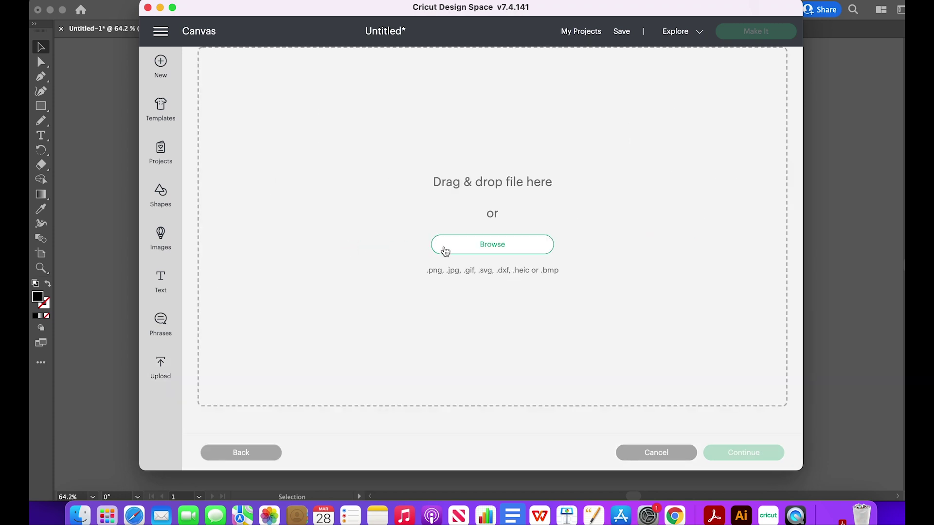
{"action": "left_click", "coordinate": [451, 250]}
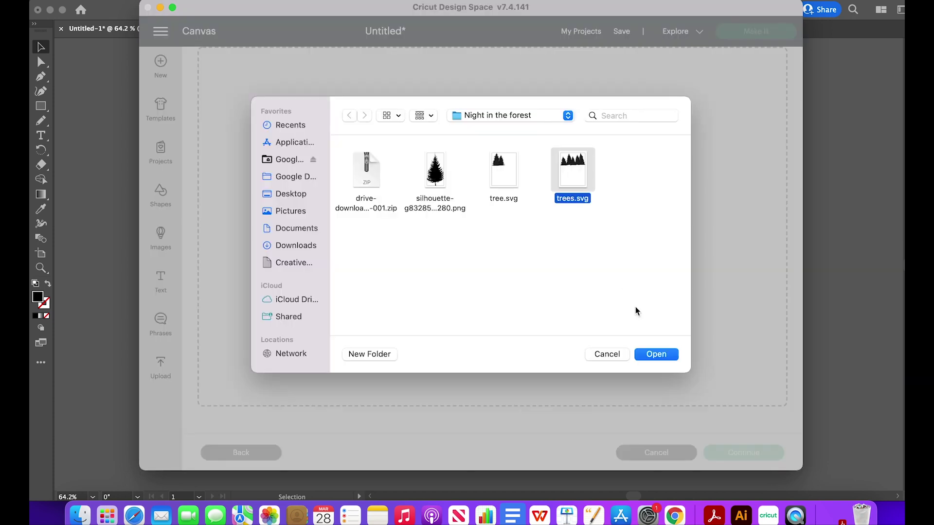
{"action": "left_click", "coordinate": [655, 354]}
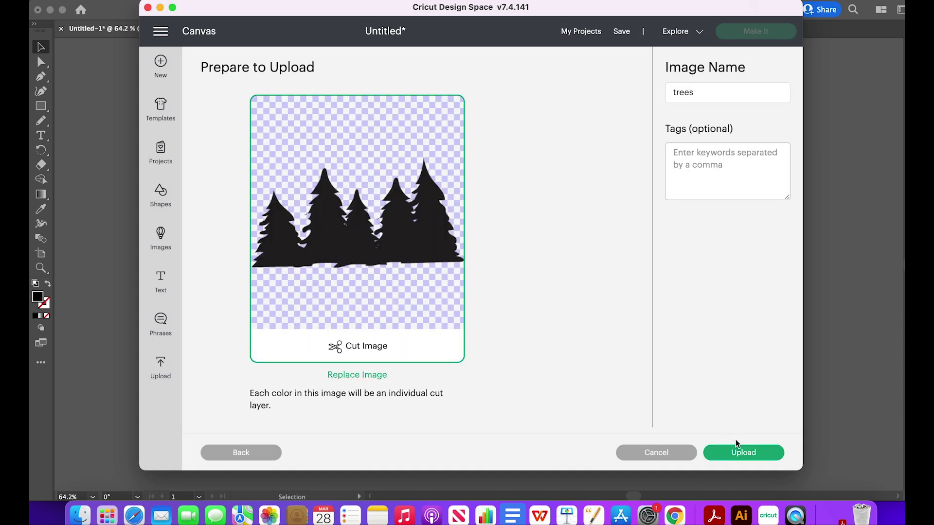
{"action": "left_click", "coordinate": [738, 451]}
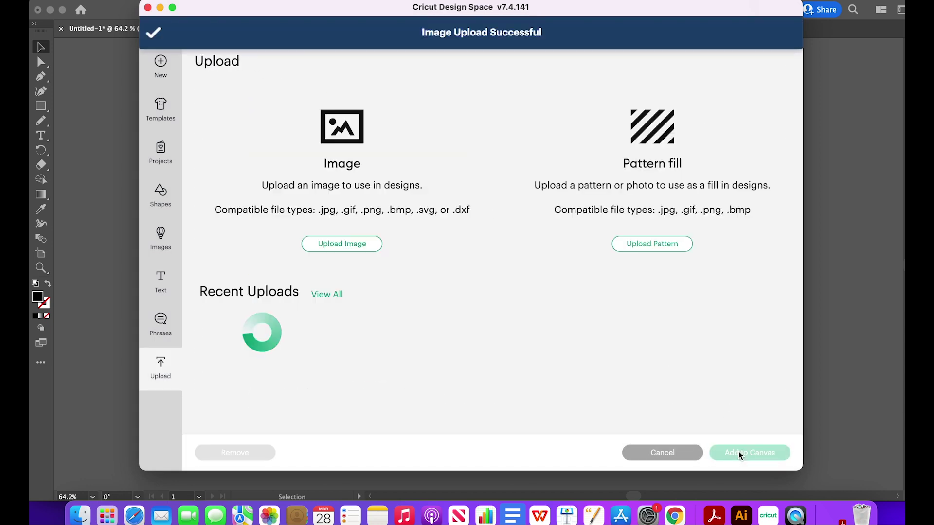
{"action": "left_click", "coordinate": [307, 382]}
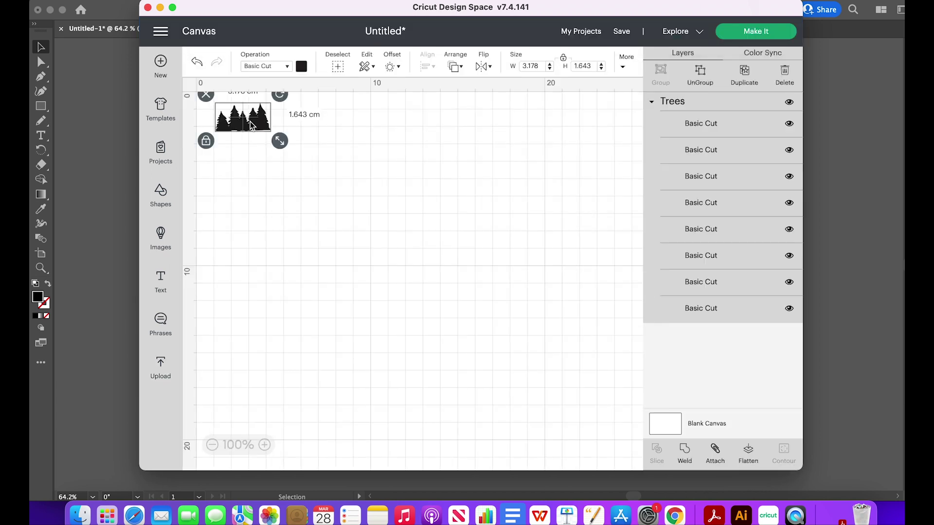
Step: Add the trees to the canvas, ungroup them, and delete all the tiny stray fragments
{"action": "left_click_drag", "start_coordinate": [263, 141], "coordinate": [302, 166]}
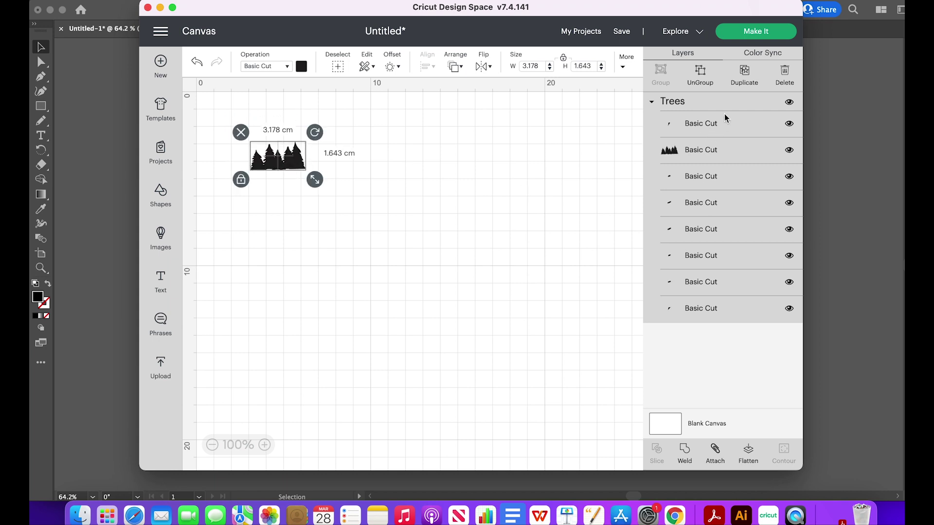
{"action": "left_click", "coordinate": [708, 85]}
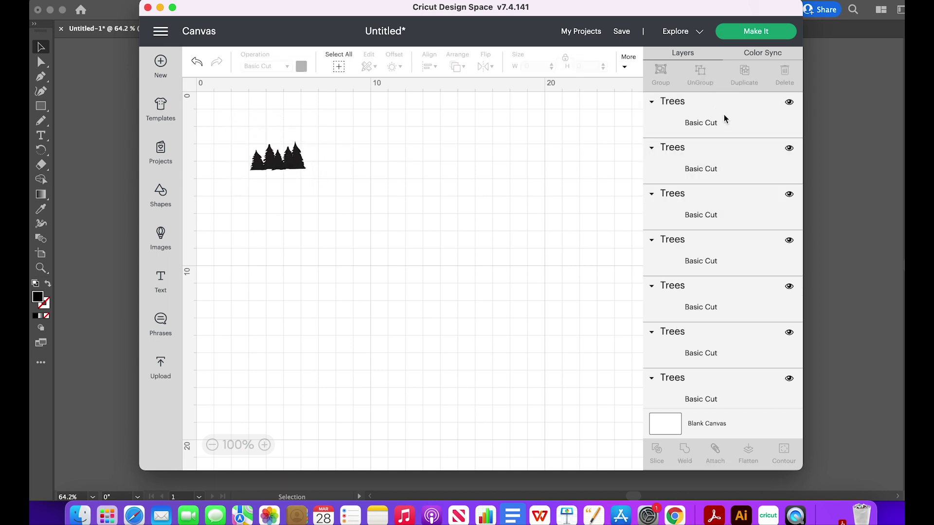
{"action": "left_click", "coordinate": [726, 131]}
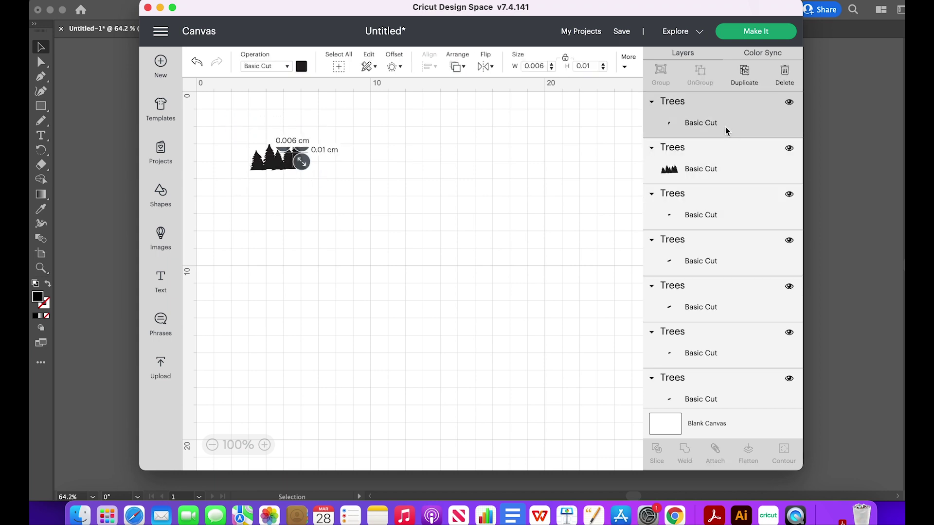
{"action": "left_click", "coordinate": [722, 208], "text": "shift"}
{"action": "left_click", "coordinate": [720, 261], "text": "shift"}
{"action": "left_click", "coordinate": [722, 308], "text": "shift"}
{"action": "left_click", "coordinate": [724, 355], "text": "shift"}
{"action": "left_click", "coordinate": [723, 399], "text": "shift"}
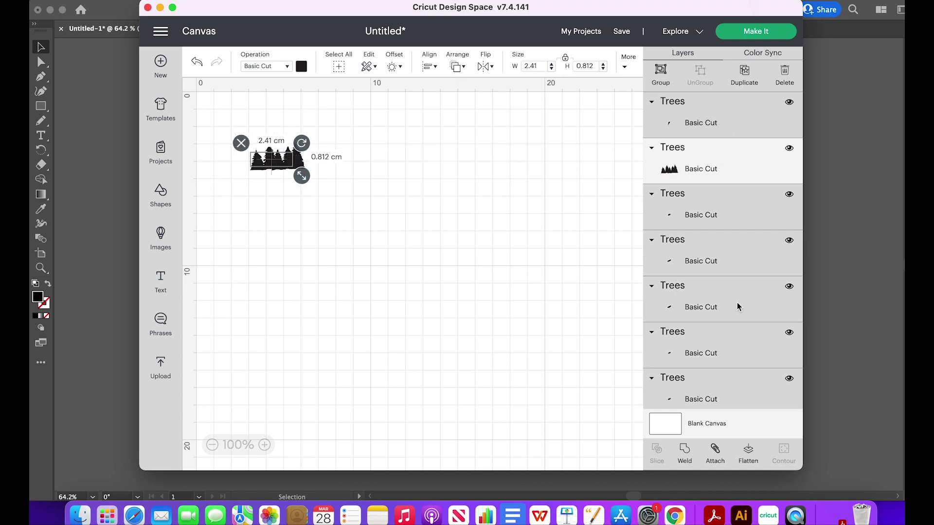
{"action": "left_click", "coordinate": [784, 86]}
{"action": "left_click", "coordinate": [736, 159]}
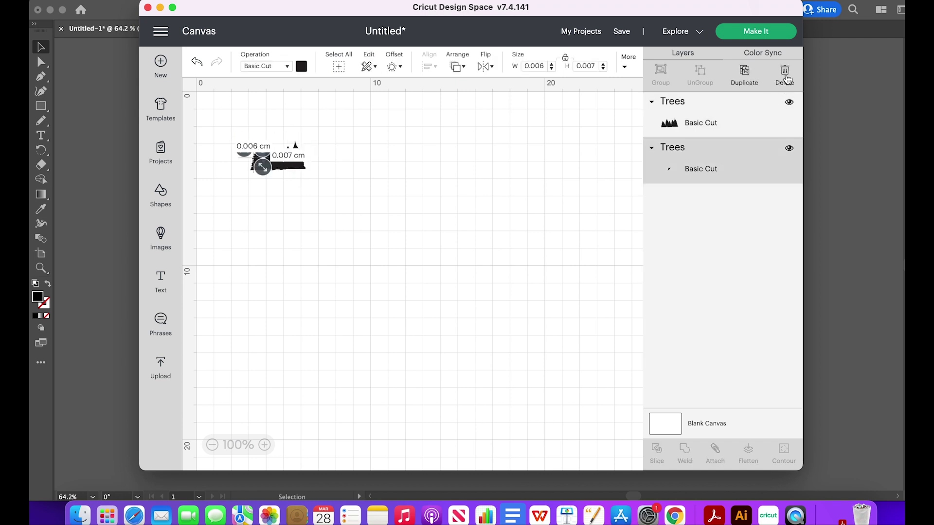
{"action": "key", "text": "BackSpace"}
Step: Resize the trees silhouette to about 9.67 × 5 cm
{"action": "left_click", "coordinate": [304, 160]}
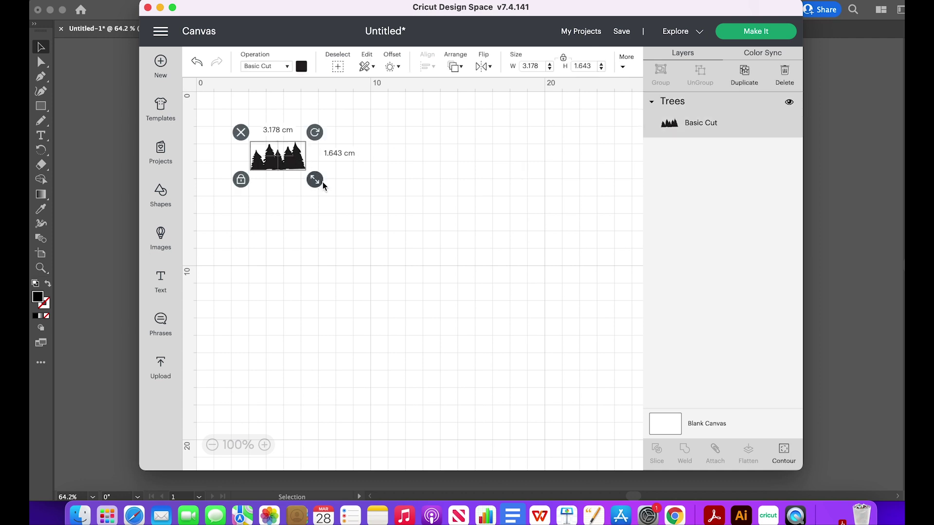
{"action": "left_click_drag", "start_coordinate": [323, 185], "coordinate": [432, 236]}
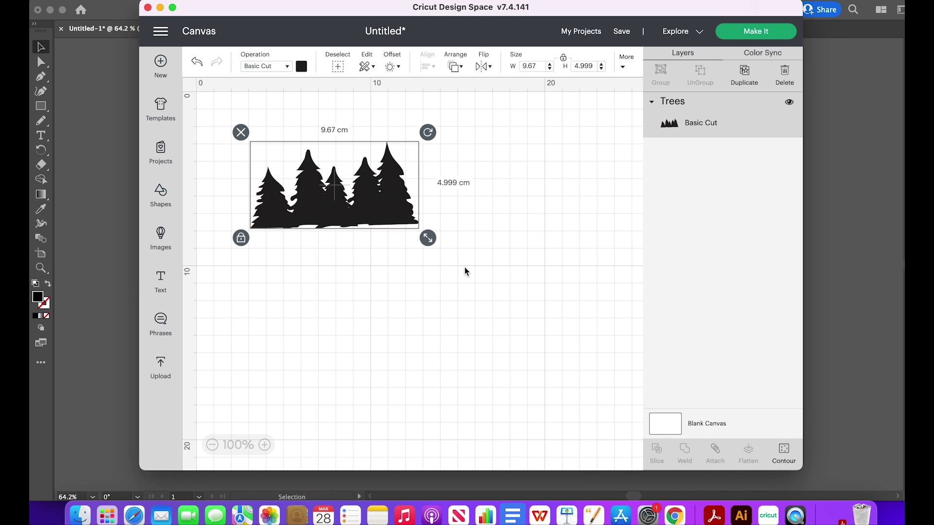
{"action": "left_click", "coordinate": [784, 455]}
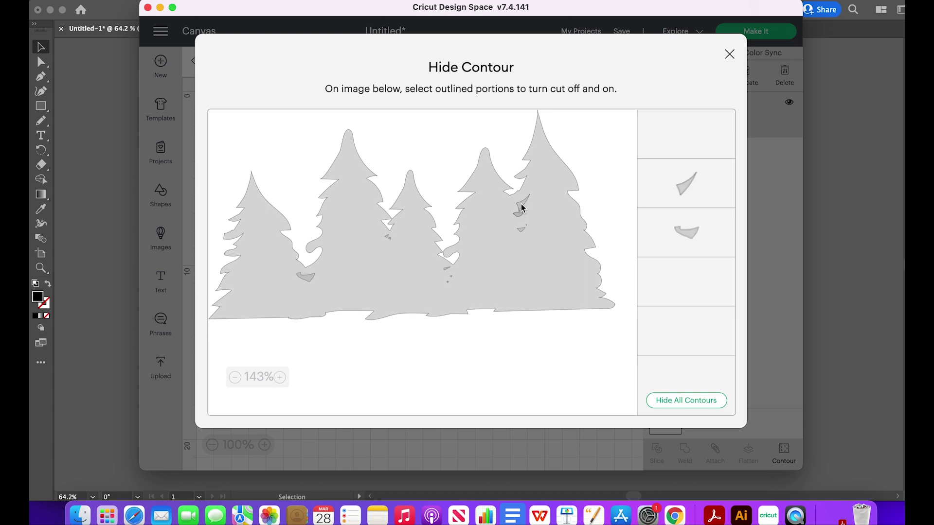
Step: Hide the five small interior contours so the trees are solid, then choose Make It
{"action": "left_click", "coordinate": [693, 235]}
{"action": "left_click", "coordinate": [697, 189]}
{"action": "left_click", "coordinate": [697, 336]}
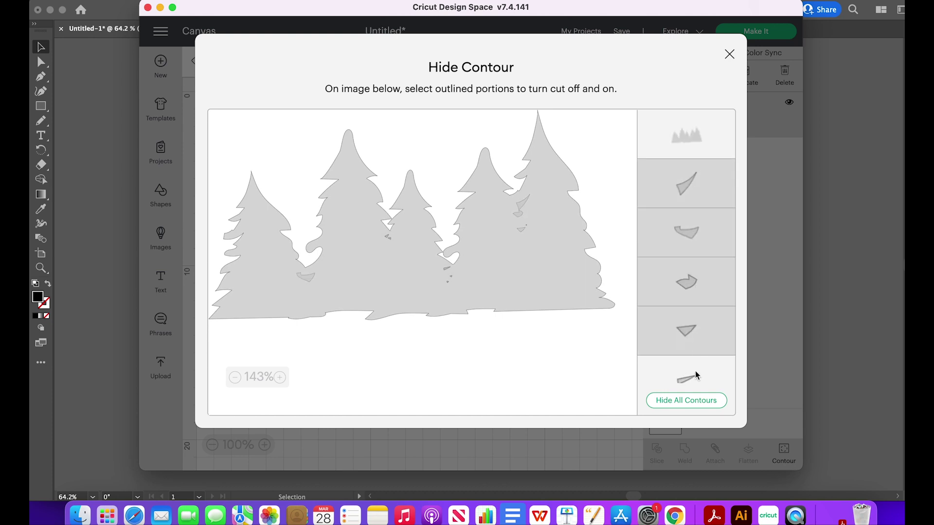
{"action": "left_click", "coordinate": [696, 376]}
{"action": "scroll", "coordinate": [697, 330], "scroll_direction": "down", "scroll_amount": 5}
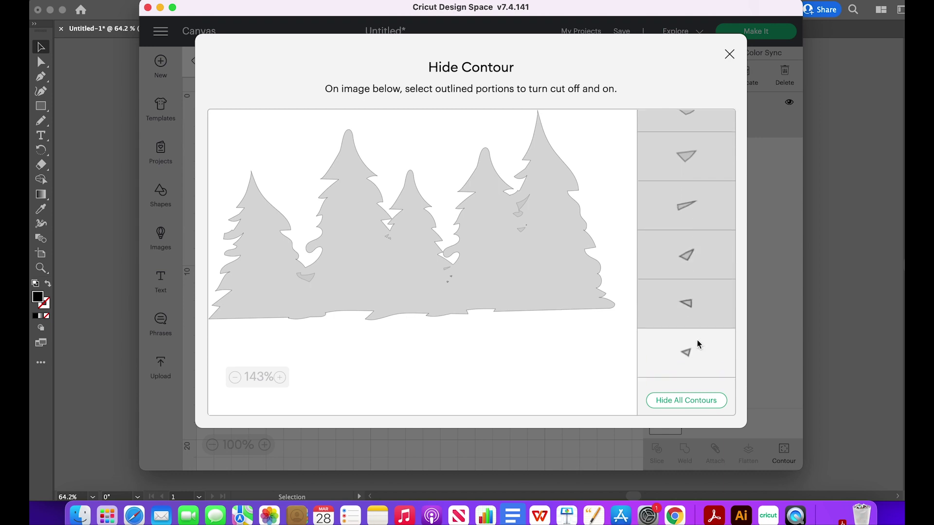
{"action": "scroll", "coordinate": [696, 372], "scroll_direction": "down", "scroll_amount": 1}
{"action": "left_click", "coordinate": [697, 361]}
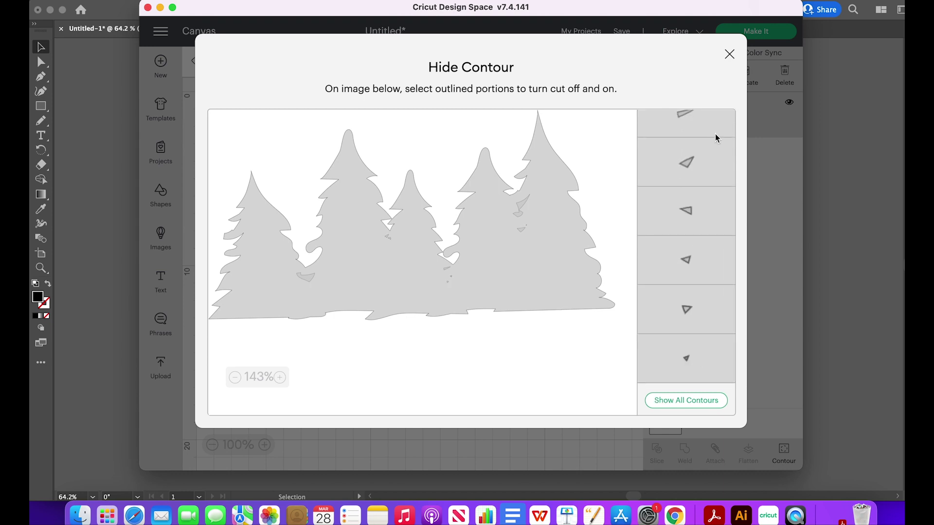
{"action": "left_click", "coordinate": [729, 54]}
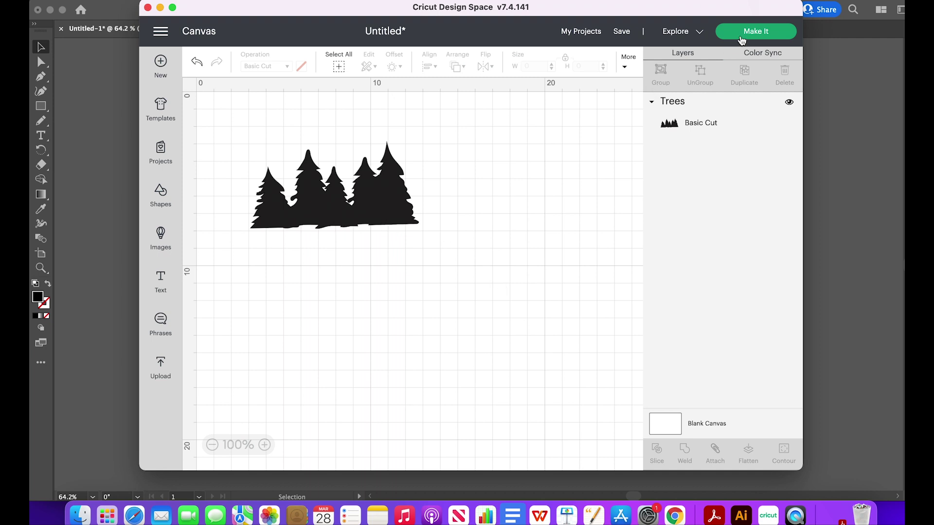
{"action": "left_click", "coordinate": [742, 40]}
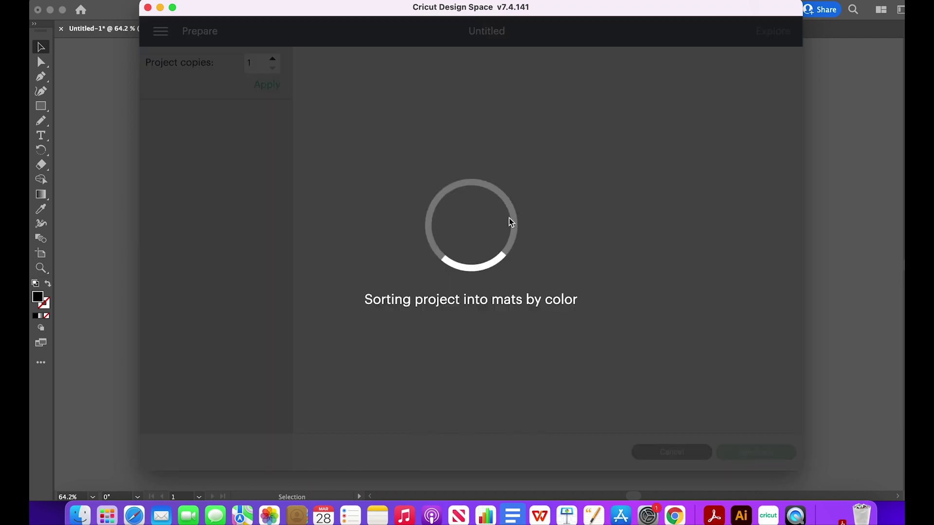